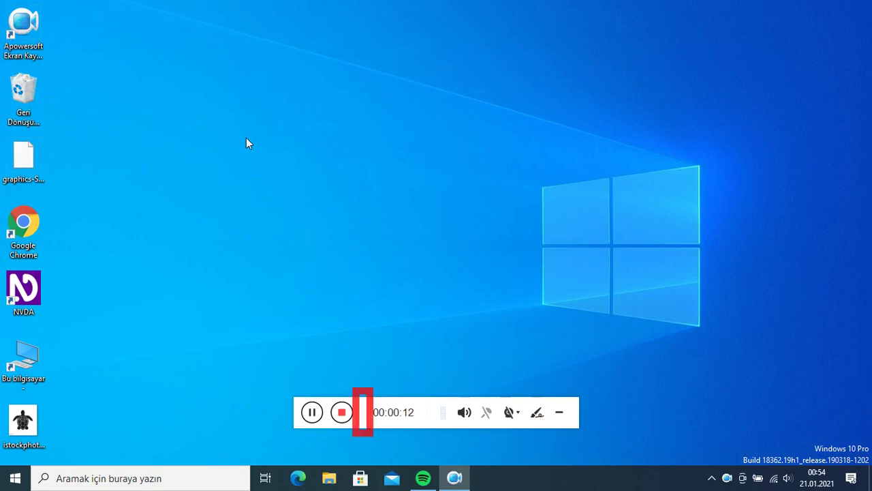
Open the graphics-Solver add-on package from the desktop, view its add-on information and dismiss it.
{"action": "key", "text": "super+d"}
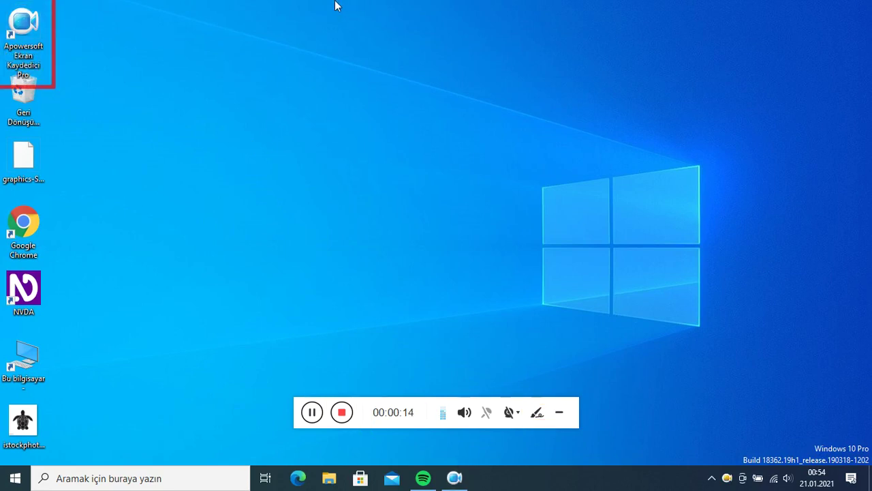
{"action": "key", "text": "Down"}
{"action": "key", "text": "Down"}
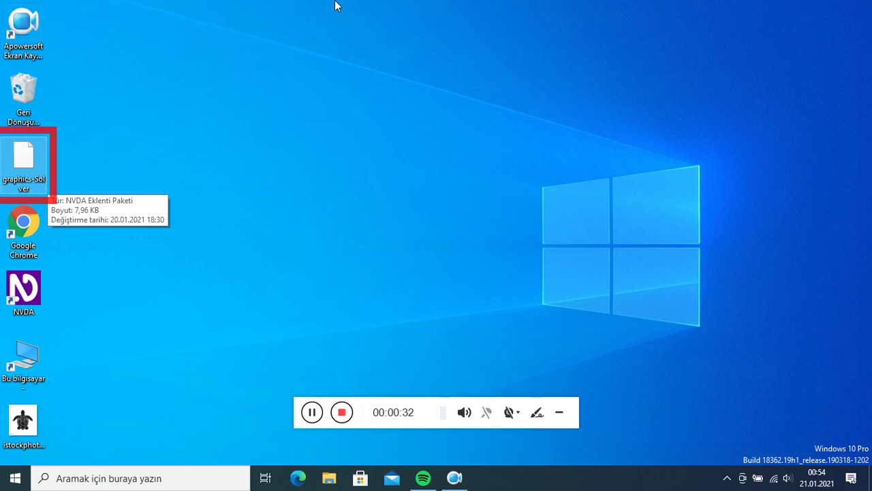
{"action": "key", "text": "Return"}
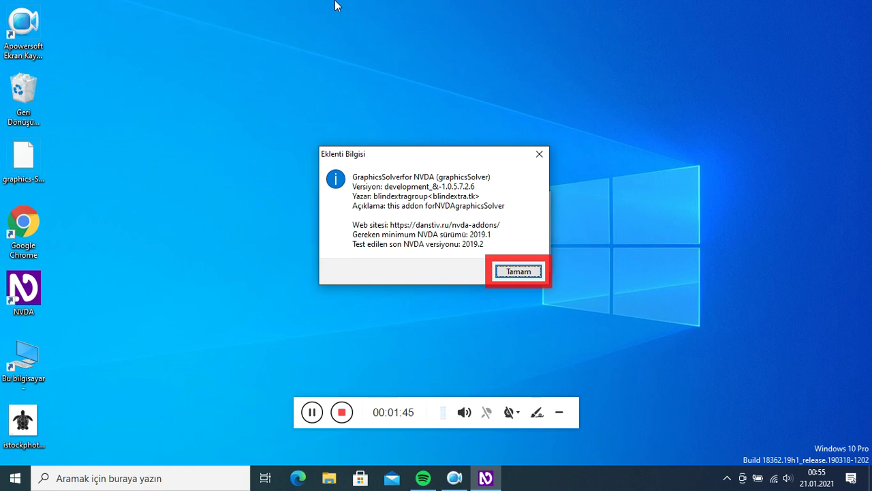
{"action": "key", "text": "Return"}
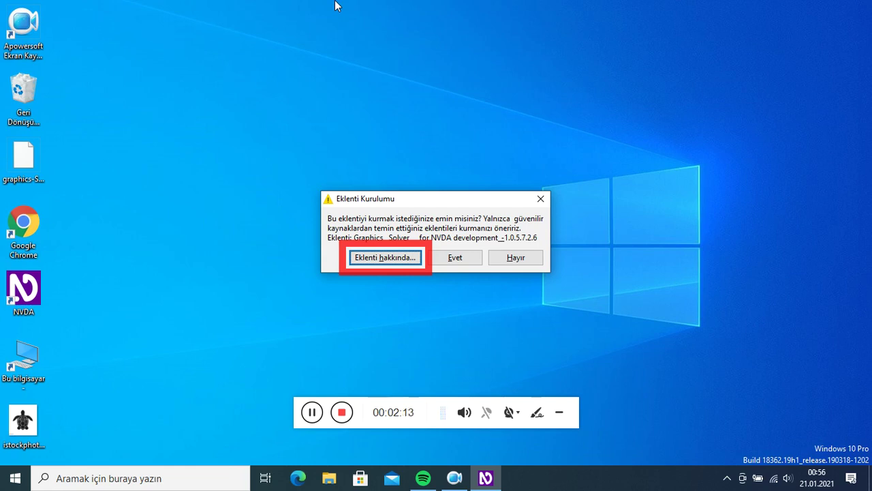
Confirm the installation of the Graphics Solver add-on for NVDA.
{"action": "key", "text": "Tab"}
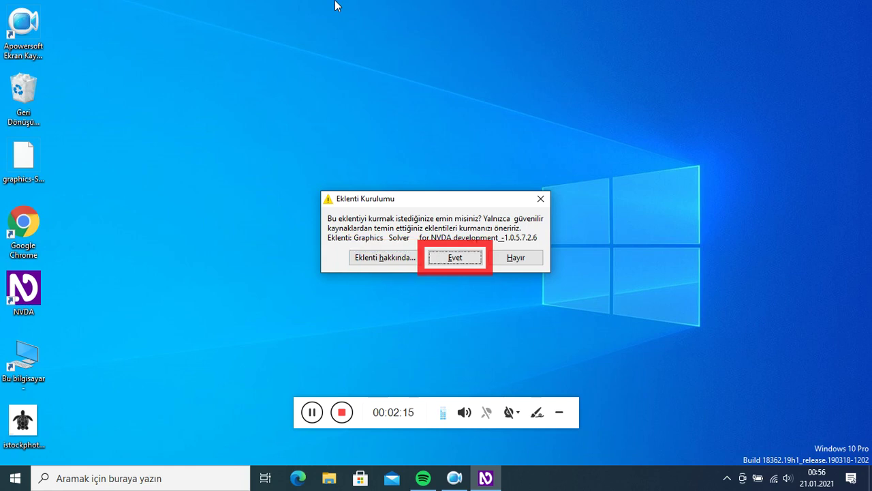
{"action": "key", "text": "Tab"}
{"action": "key", "text": "Tab"}
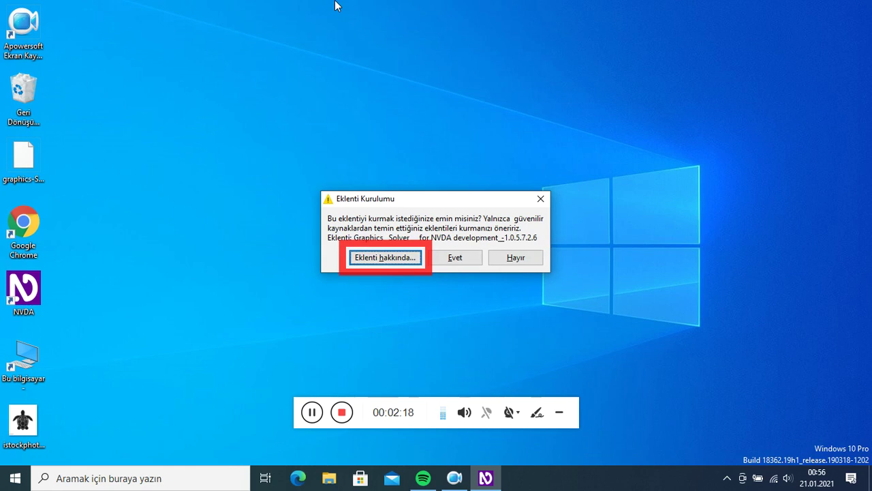
{"action": "key", "text": "shift+Tab"}
{"action": "key", "text": "shift+Tab"}
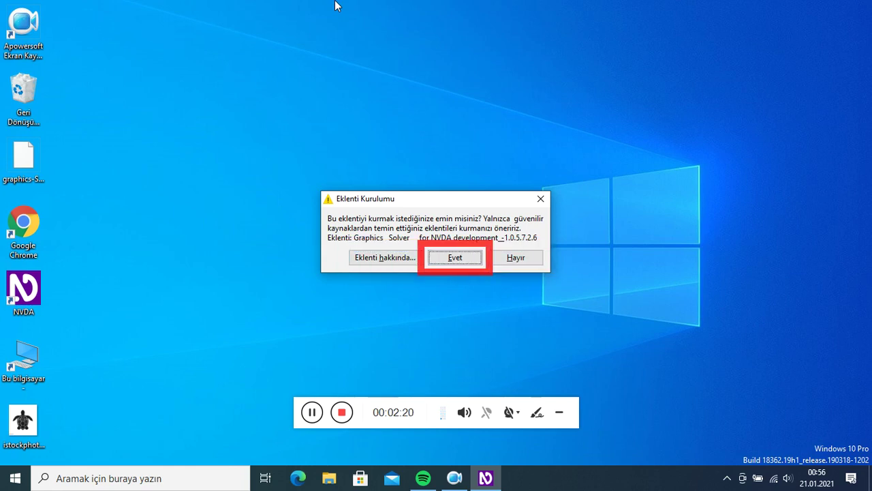
{"action": "key", "text": "space"}
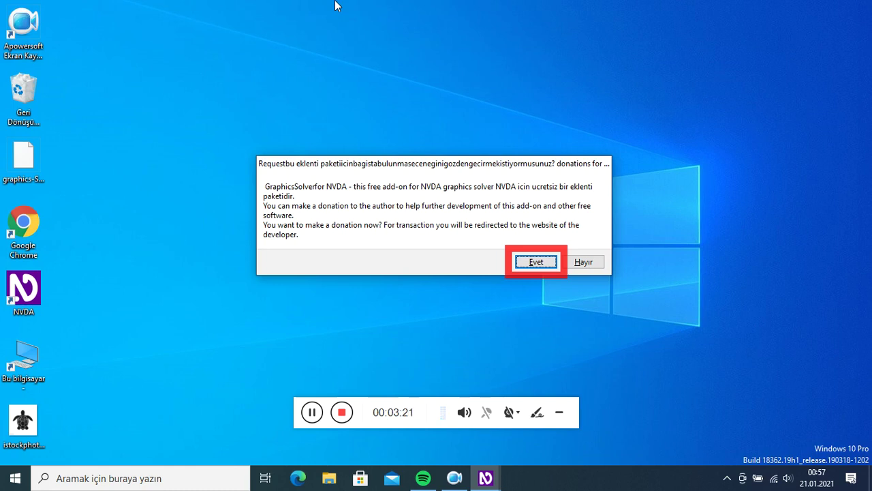
Accept the add-on's donation request and close the developer website that opens in the browser.
{"action": "key", "text": "Tab"}
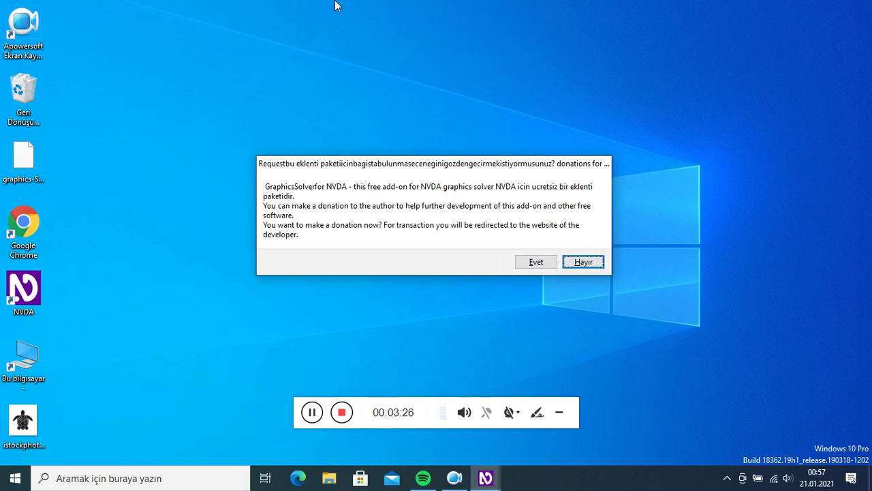
{"action": "key", "text": "Tab"}
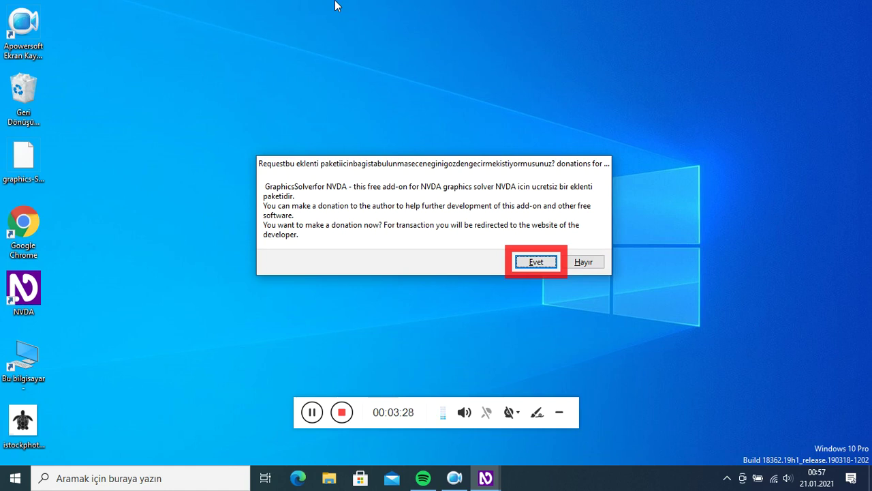
{"action": "key", "text": "Return"}
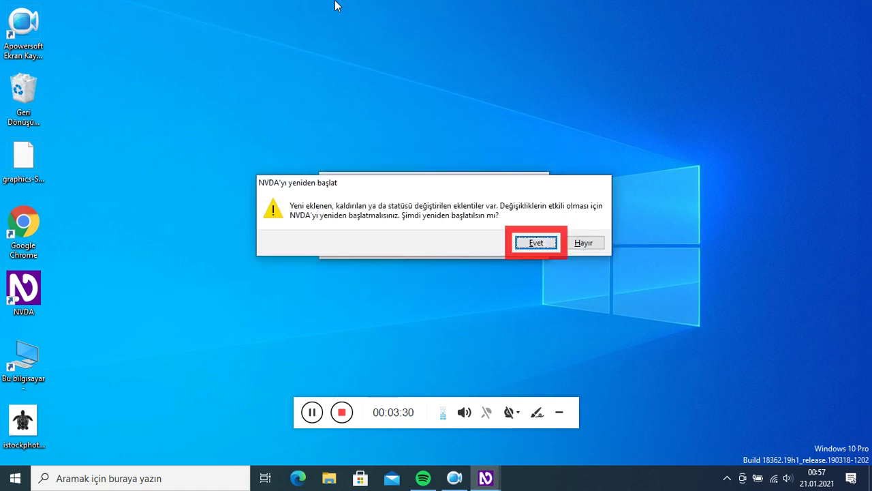
{"action": "key", "text": "Return"}
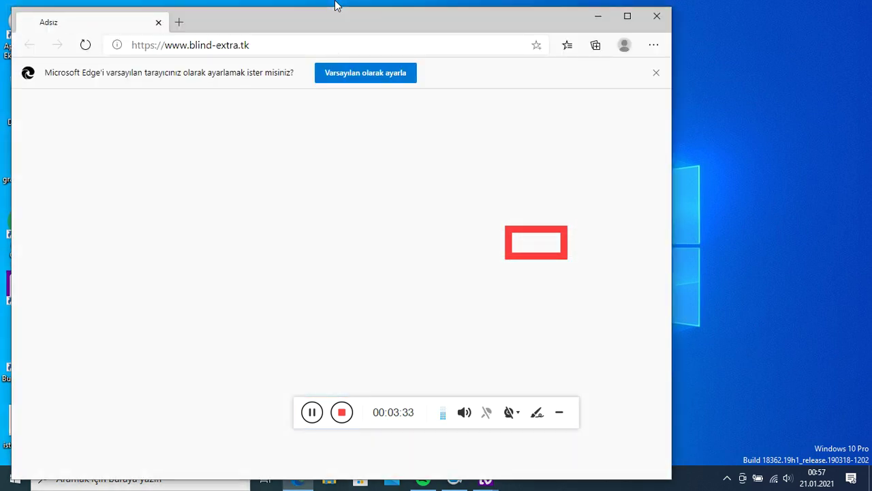
{"action": "key", "text": "alt+F4"}
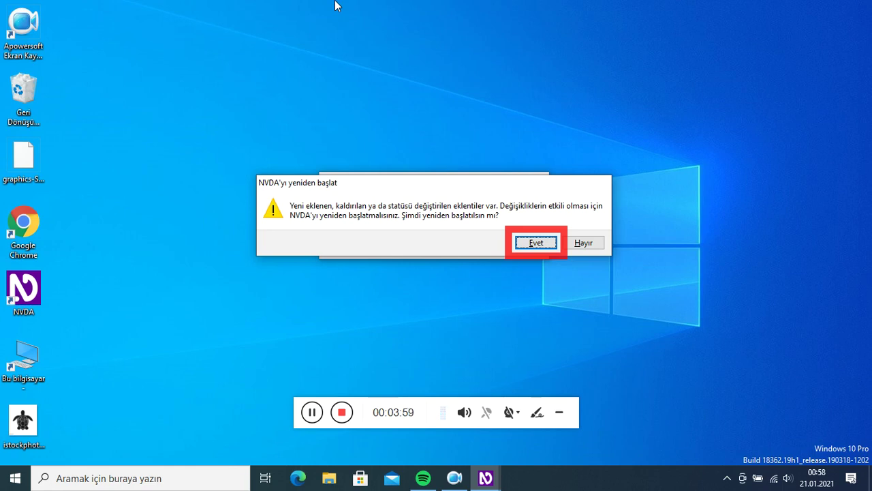
Restart NVDA to apply the add-on changes.
{"action": "key", "text": "Tab"}
{"action": "key", "text": "Tab"}
{"action": "key", "text": "Return"}
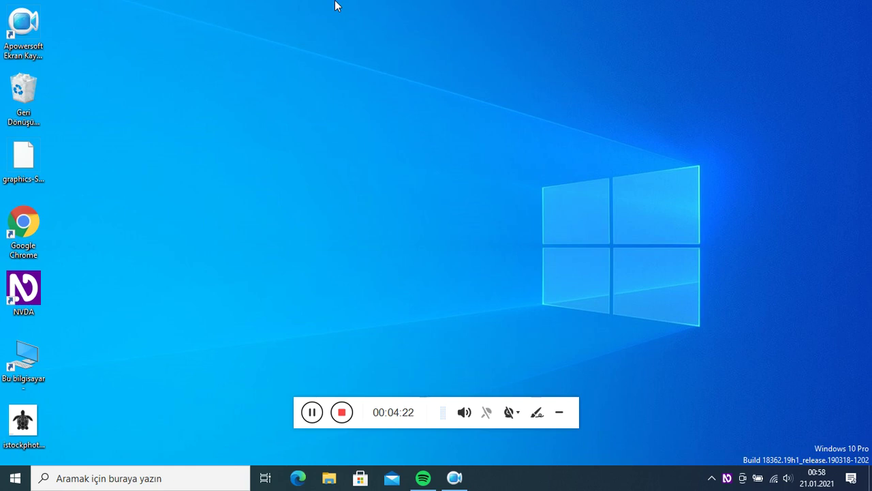
Permanently delete the graphics-Solver package from the desktop and dismiss the NVDA Crashed window.
{"action": "key", "text": "Down"}
{"action": "key", "text": "Down"}
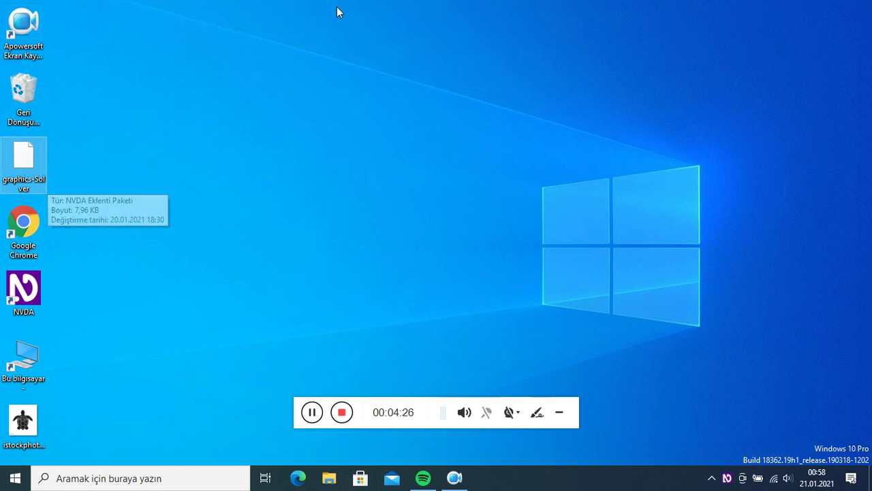
{"action": "key", "text": "shift+Delete"}
{"action": "key", "text": "Return"}
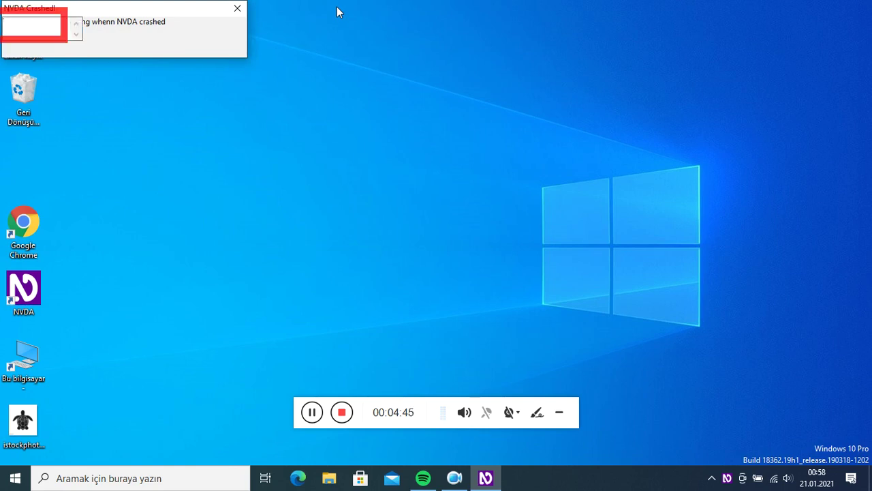
{"action": "key", "text": "Escape"}
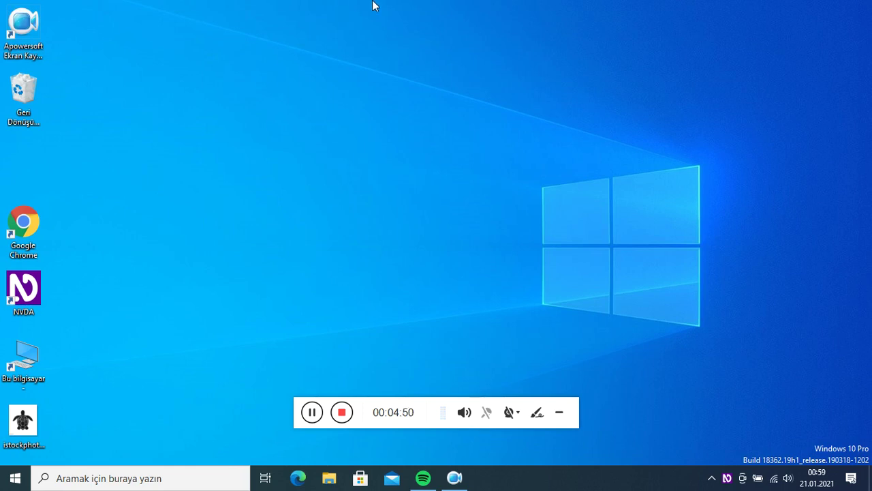
Lower the Realtek speaker volume to 15 from the system tray's volume control.
{"action": "key", "text": "Tab"}
{"action": "key", "text": "Tab"}
{"action": "key", "text": "Tab"}
{"action": "key", "text": "Tab"}
{"action": "key", "text": "Tab"}
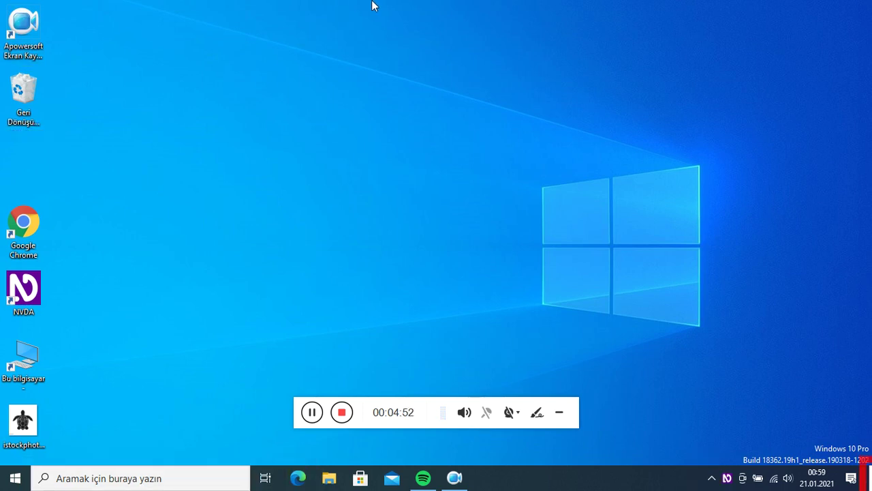
{"action": "key", "text": "Tab"}
{"action": "key", "text": "Tab"}
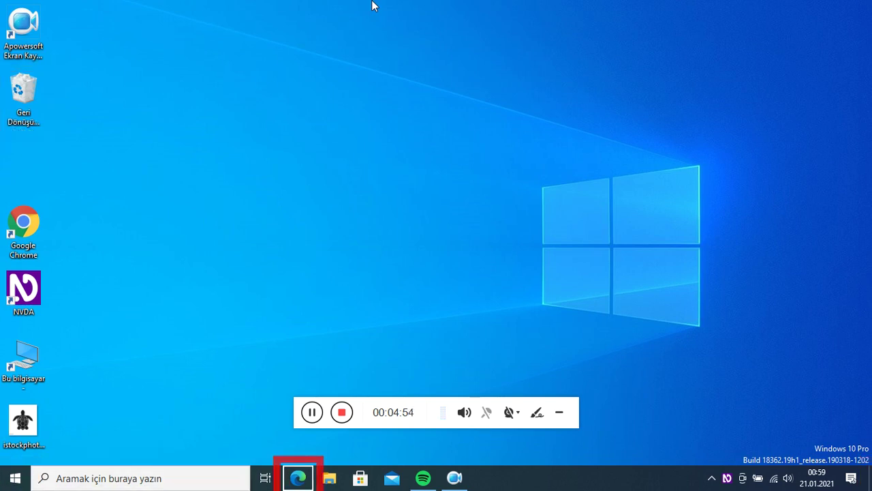
{"action": "key", "text": "Tab"}
{"action": "key", "text": "Right"}
{"action": "key", "text": "Right"}
{"action": "key", "text": "Right"}
{"action": "key", "text": "Right"}
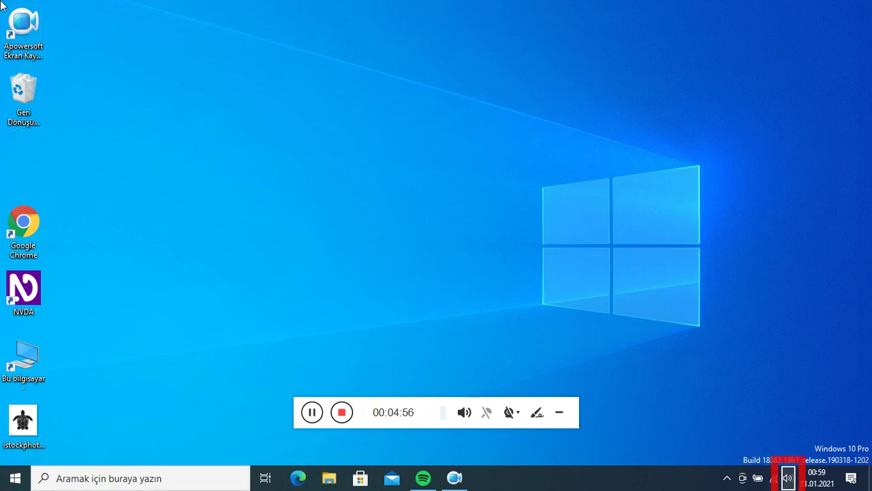
{"action": "key", "text": "Return"}
{"action": "key", "text": "Down"}
{"action": "key", "text": "Down"}
{"action": "key", "text": "Down"}
{"action": "key", "text": "Down"}
{"action": "key", "text": "Down"}
{"action": "key", "text": "Down"}
{"action": "key", "text": "Down"}
{"action": "key", "text": "Down"}
{"action": "key", "text": "Down"}
{"action": "key", "text": "Down"}
{"action": "key", "text": "Down"}
{"action": "key", "text": "Down"}
{"action": "key", "text": "Down"}
{"action": "key", "text": "Down"}
{"action": "key", "text": "Down"}
{"action": "key", "text": "Down"}
{"action": "key", "text": "Down"}
{"action": "key", "text": "Down"}
{"action": "key", "text": "Down"}
{"action": "key", "text": "Down"}
{"action": "key", "text": "Down"}
{"action": "key", "text": "Down"}
{"action": "key", "text": "Down"}
{"action": "key", "text": "Down"}
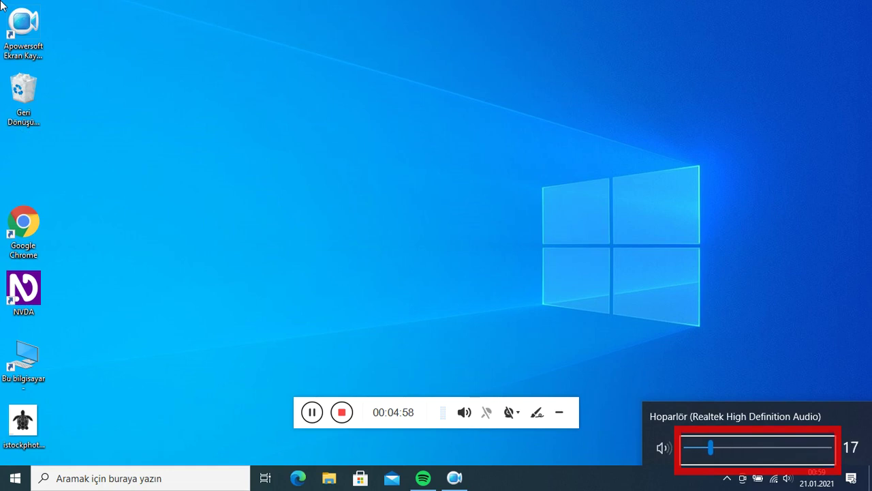
{"action": "key", "text": "Up"}
{"action": "key", "text": "Up"}
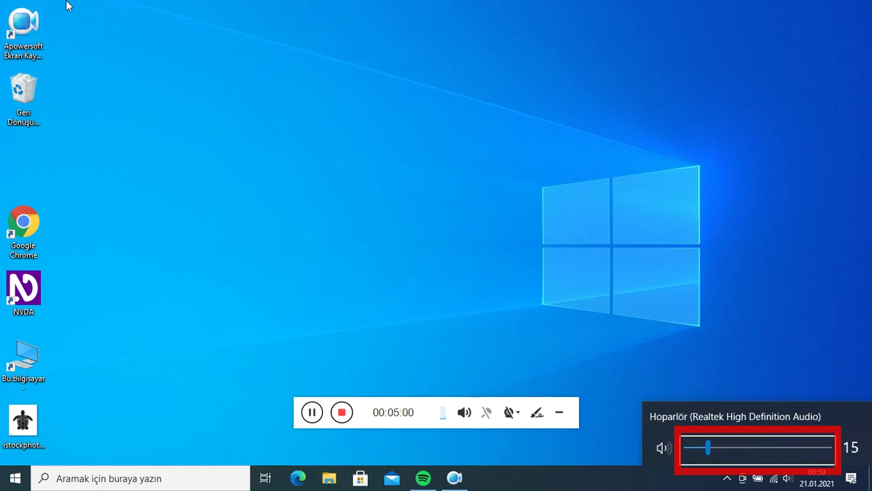
{"action": "key", "text": "Escape"}
Open NVDA's audio themes manager (Ses temalarını Yönet).
{"action": "key", "text": "Insert+n"}
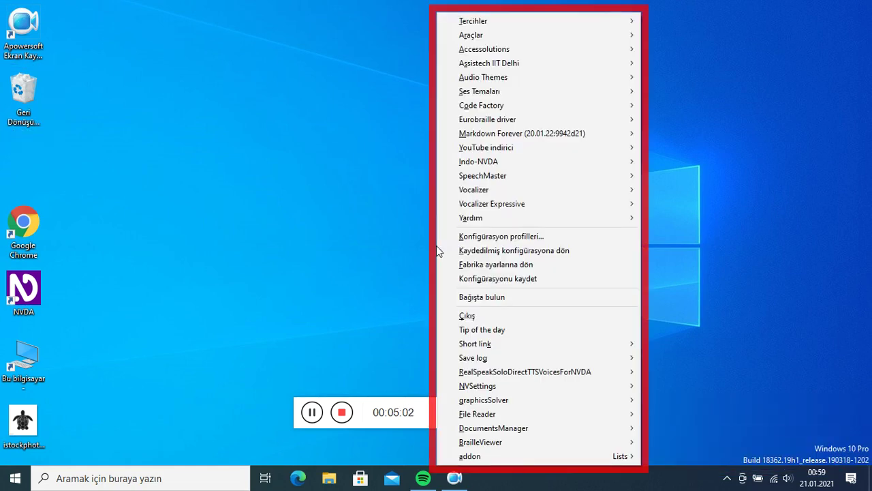
{"action": "key", "text": "Down"}
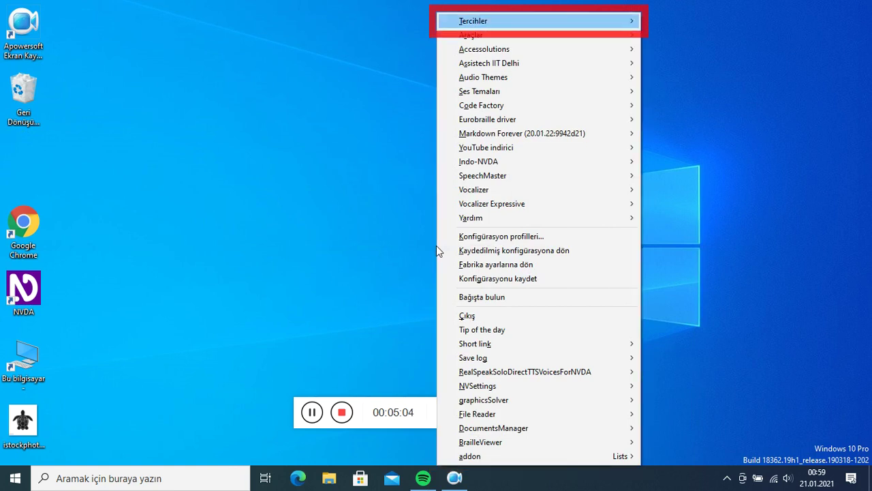
{"action": "key", "text": "Down"}
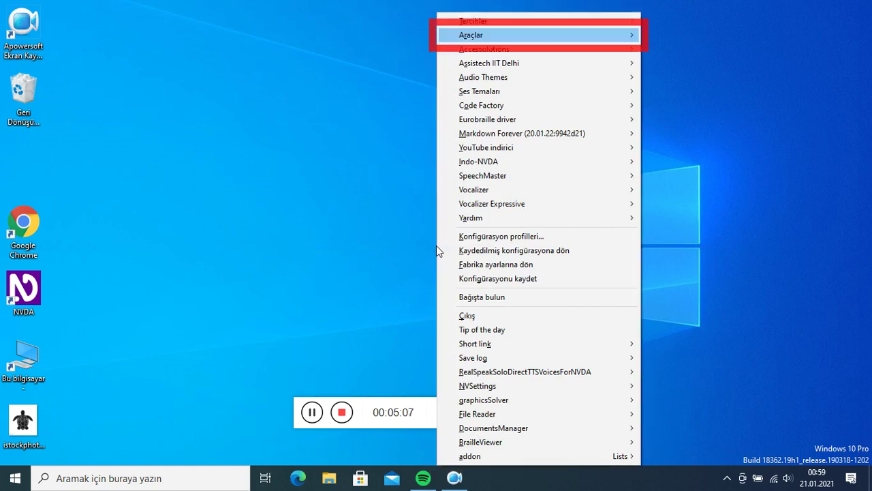
{"action": "key", "text": "Down"}
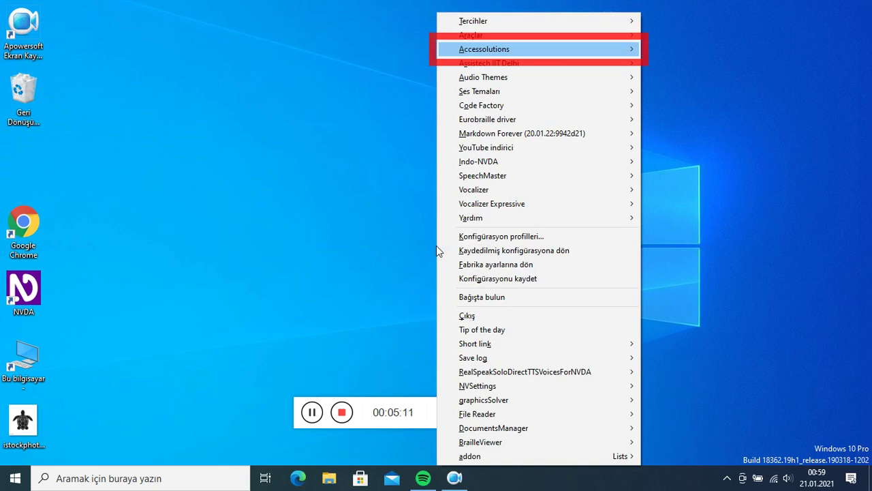
{"action": "key", "text": "Down"}
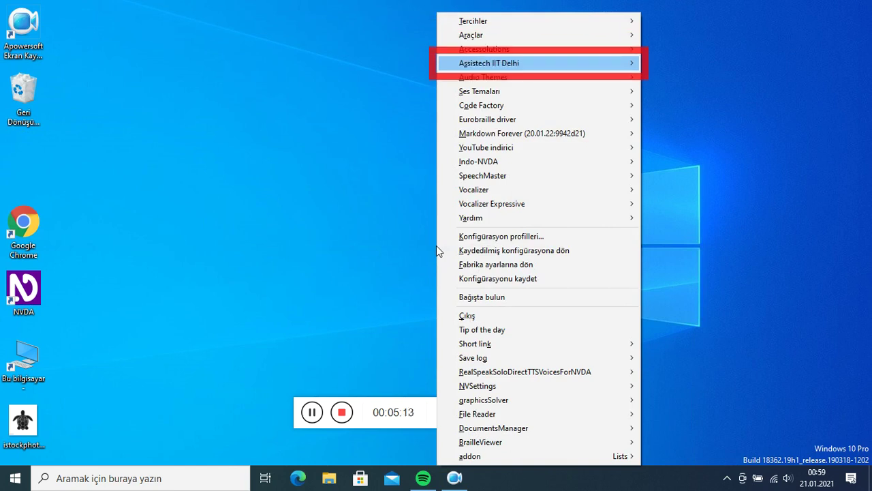
{"action": "key", "text": "Down"}
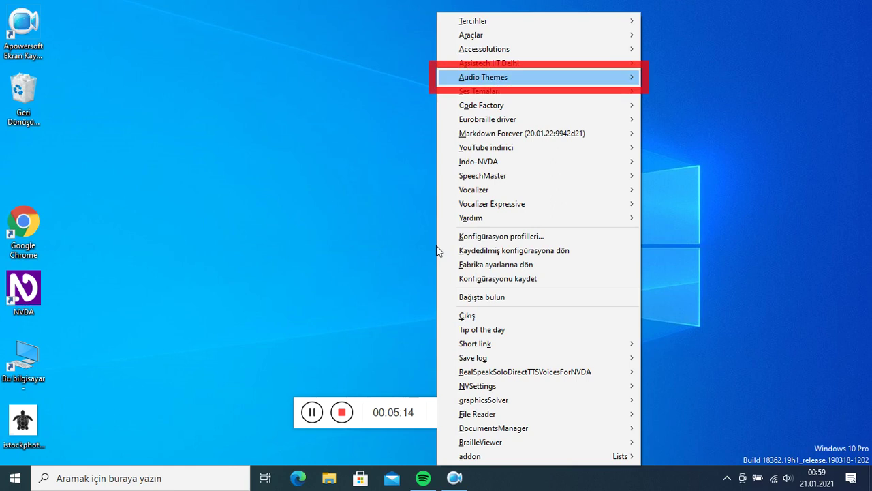
{"action": "key", "text": "Down"}
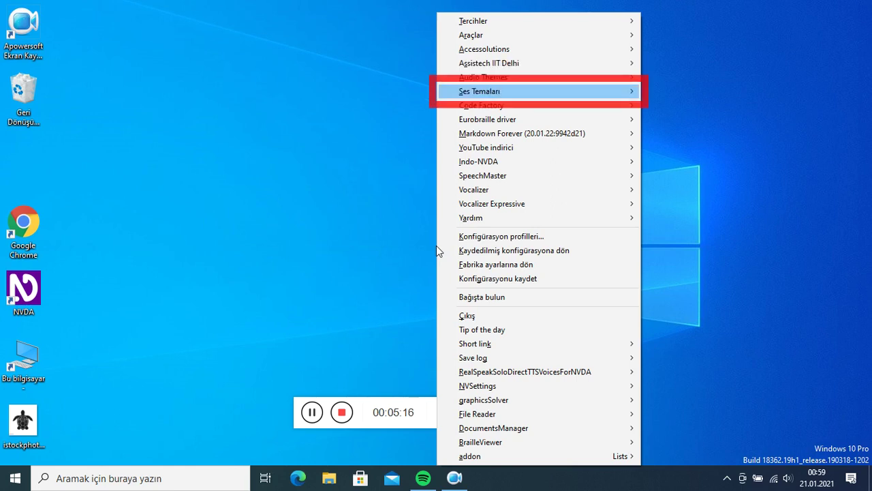
{"action": "key", "text": "Right"}
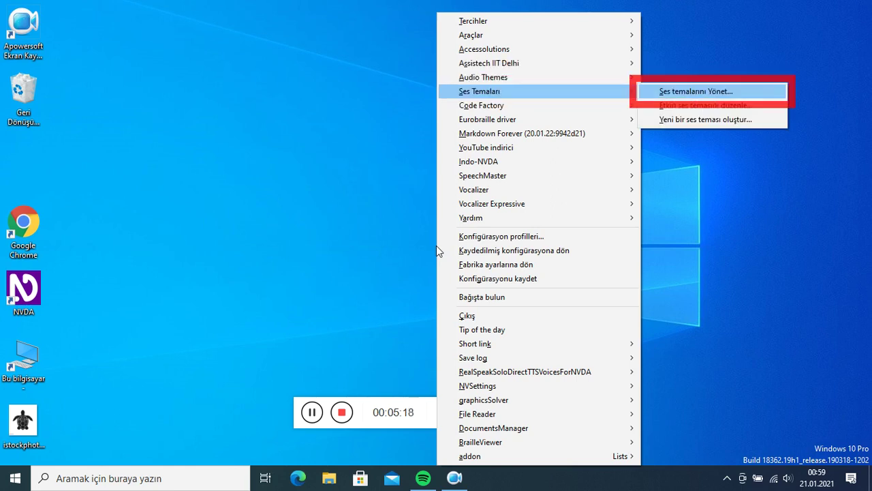
{"action": "key", "text": "Return"}
Review the installed themes around Default and the 3D sound and synthesizer volume options in the audio themes manager.
{"action": "key", "text": "d"}
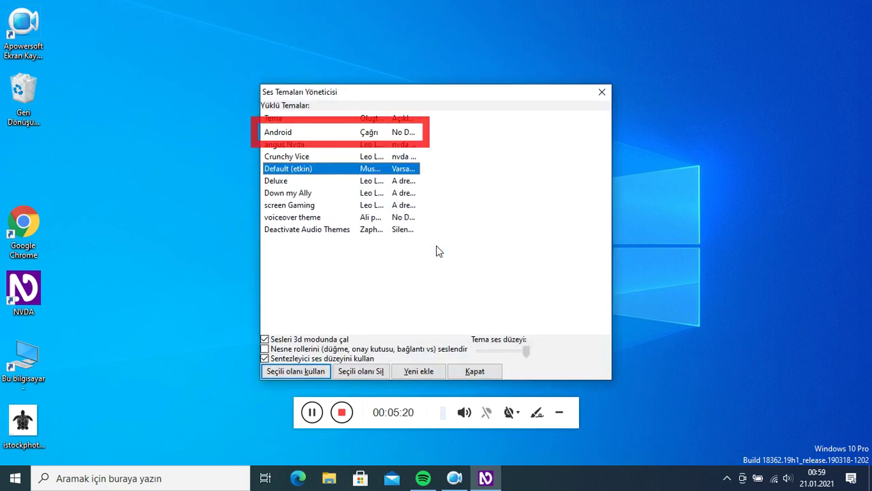
{"action": "key", "text": "Up"}
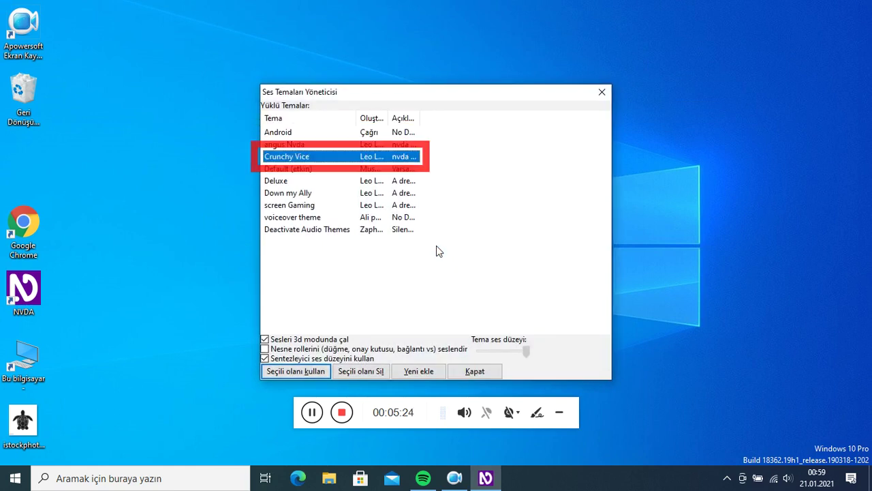
{"action": "key", "text": "Tab"}
{"action": "key", "text": "Tab"}
{"action": "key", "text": "Tab"}
{"action": "key", "text": "shift+Tab"}
{"action": "key", "text": "shift+Tab"}
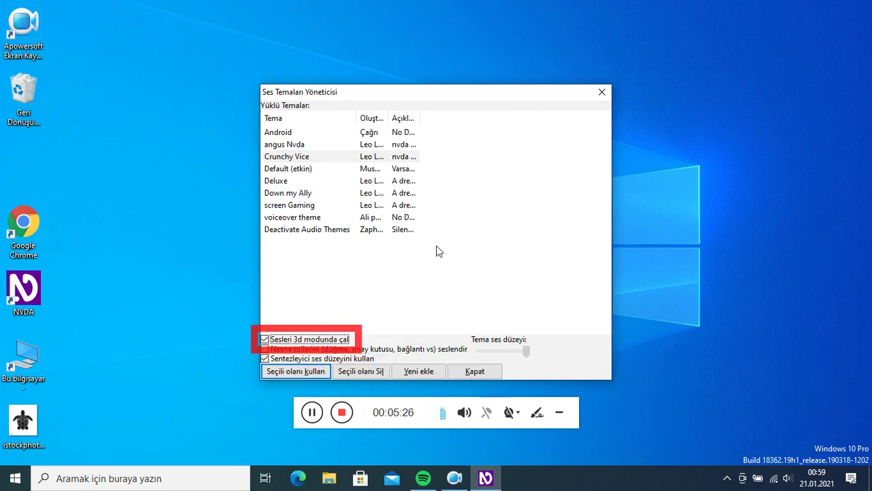
{"action": "key", "text": "shift+Tab"}
{"action": "key", "text": "Down"}
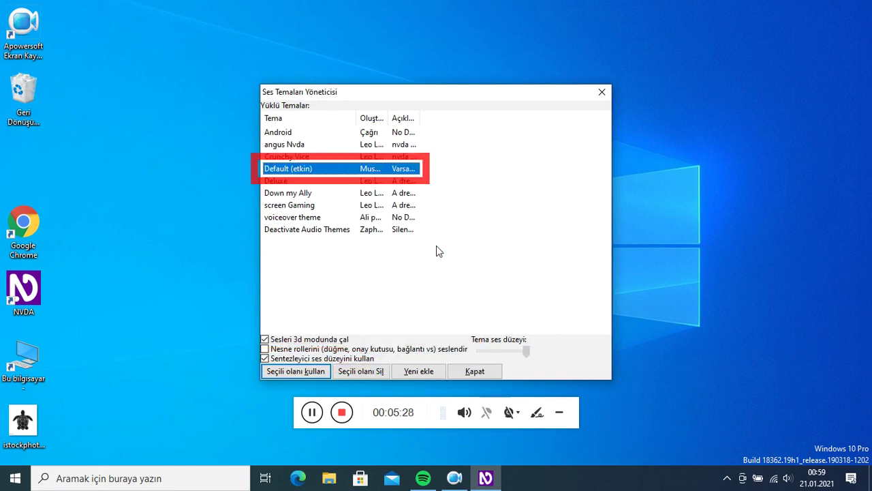
Activate the Deluxe audio theme and close the audio themes manager.
{"action": "key", "text": "Down"}
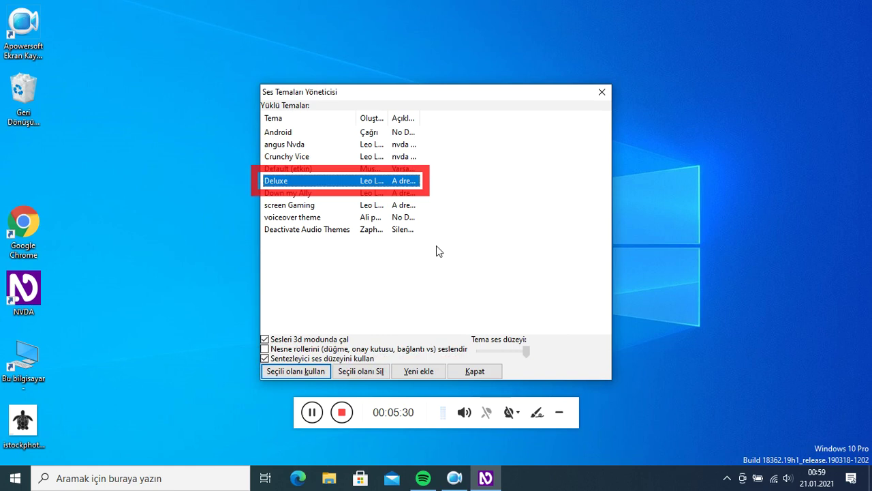
{"action": "key", "text": "Tab"}
{"action": "key", "text": "Tab"}
{"action": "key", "text": "Tab"}
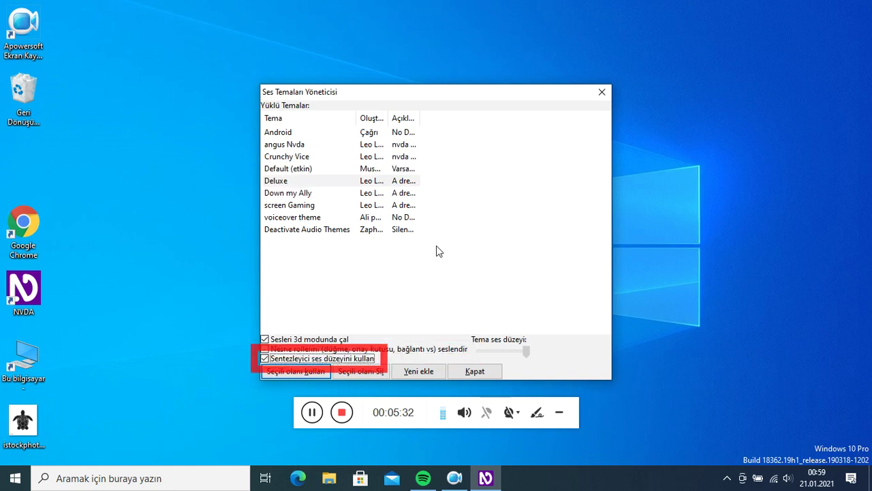
{"action": "key", "text": "shift+Tab"}
{"action": "key", "text": "shift+Tab"}
{"action": "key", "text": "shift+Tab"}
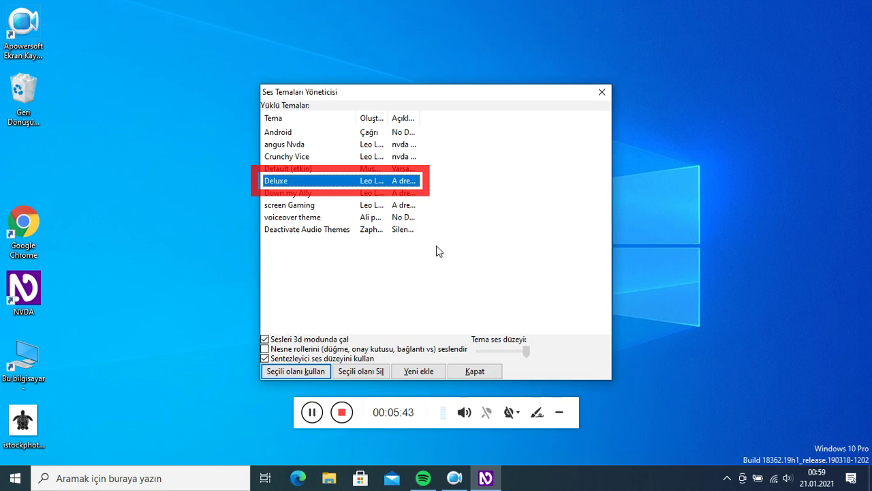
{"action": "key", "text": "Tab"}
{"action": "key", "text": "Tab"}
{"action": "key", "text": "Tab"}
{"action": "key", "text": "Tab"}
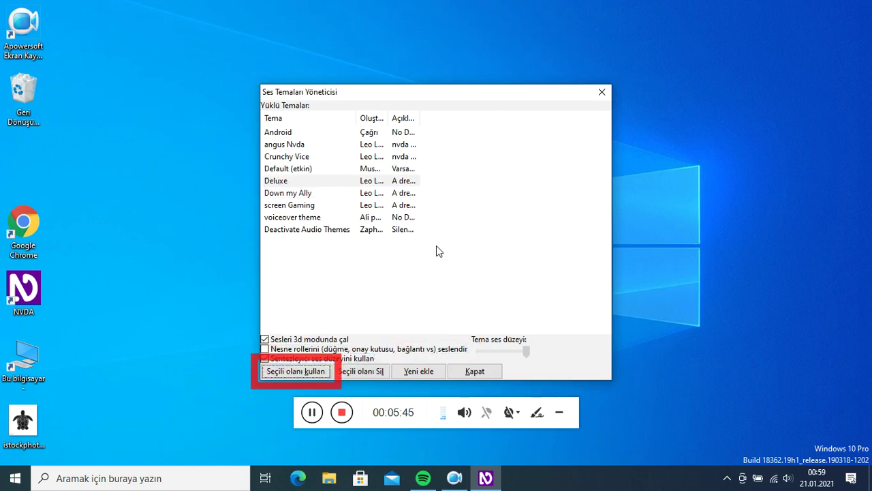
{"action": "key", "text": "space"}
{"action": "key", "text": "Tab"}
{"action": "key", "text": "Tab"}
{"action": "key", "text": "Tab"}
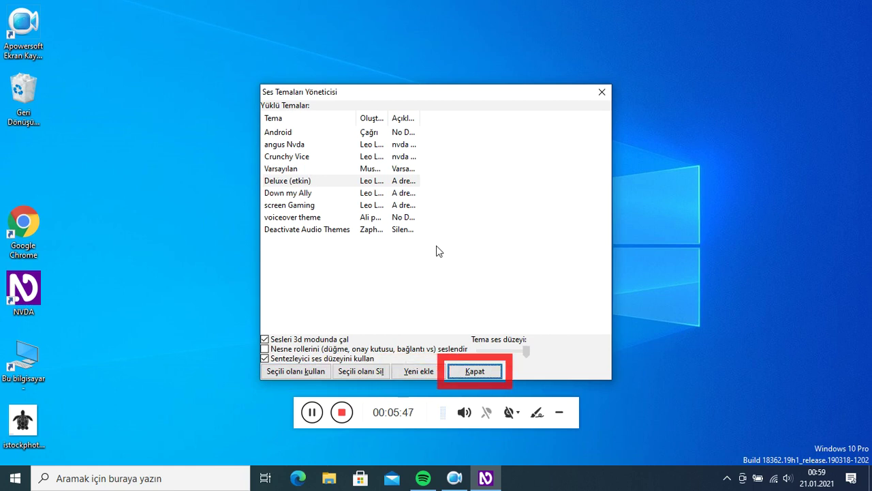
{"action": "key", "text": "space"}
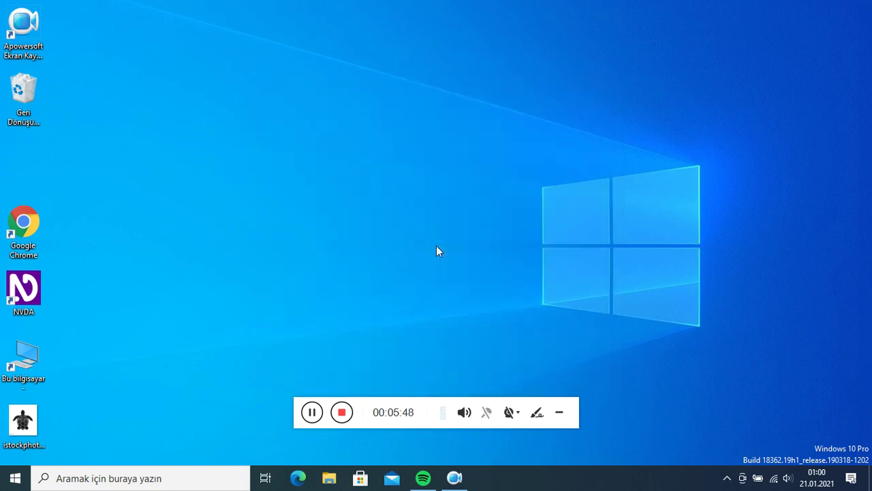
Open the addon settings of the graphicsSolver add-on in NVDA.
{"action": "key", "text": "Insert+n"}
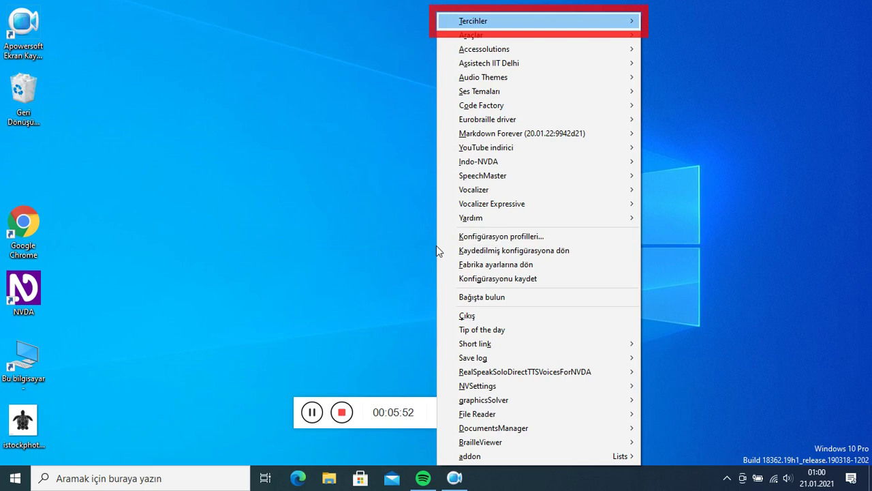
{"action": "key", "text": "Down"}
{"action": "key", "text": "Down"}
{"action": "key", "text": "Down"}
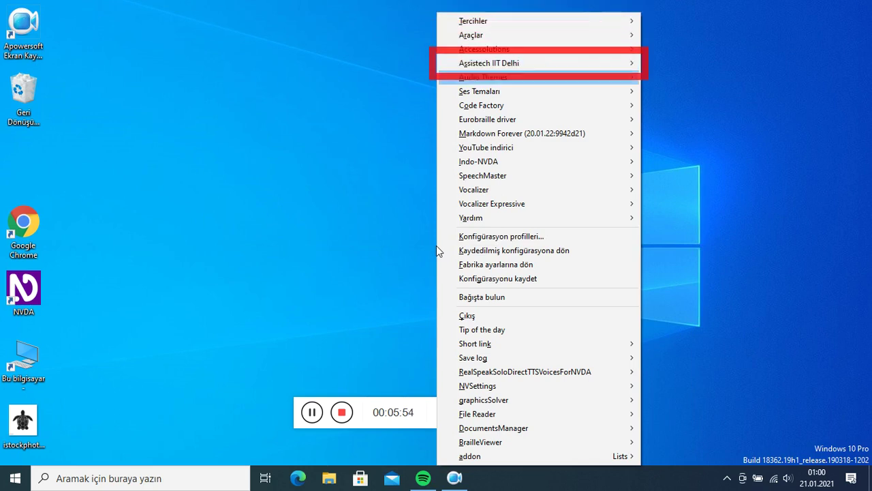
{"action": "key", "text": "Down"}
{"action": "key", "text": "Down"}
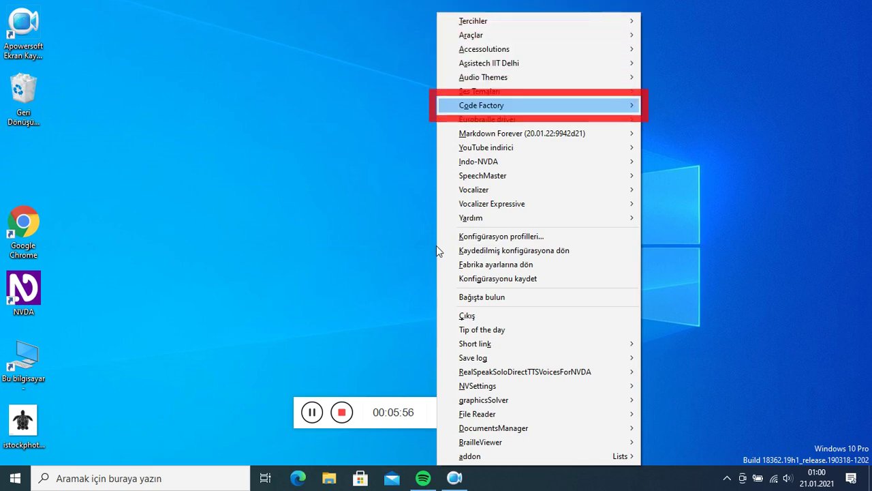
{"action": "key", "text": "Down"}
{"action": "key", "text": "Down"}
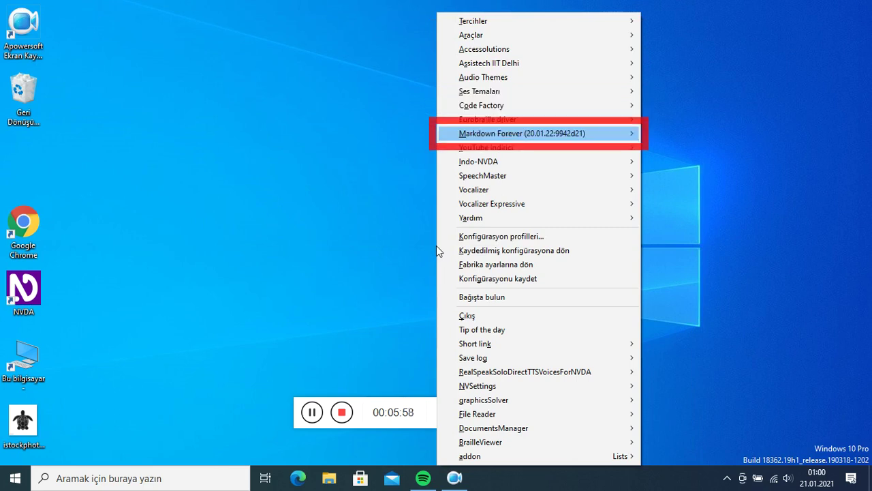
{"action": "key", "text": "Down"}
{"action": "key", "text": "Down"}
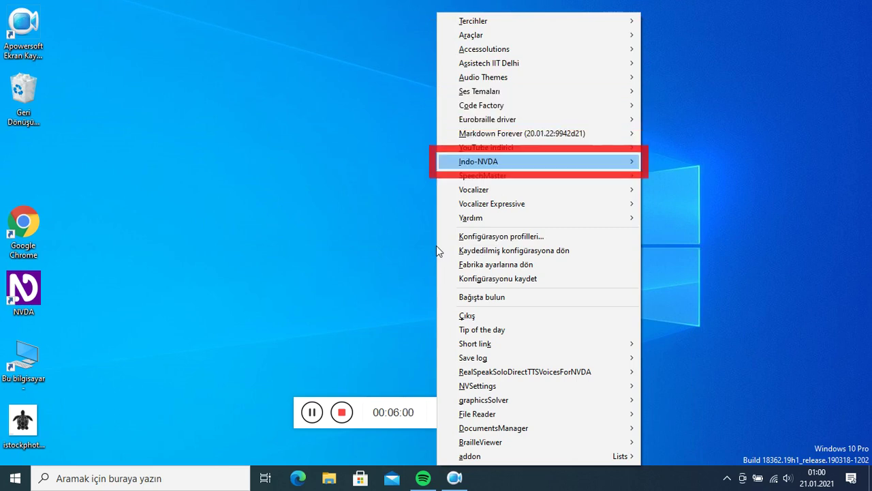
{"action": "key", "text": "Down"}
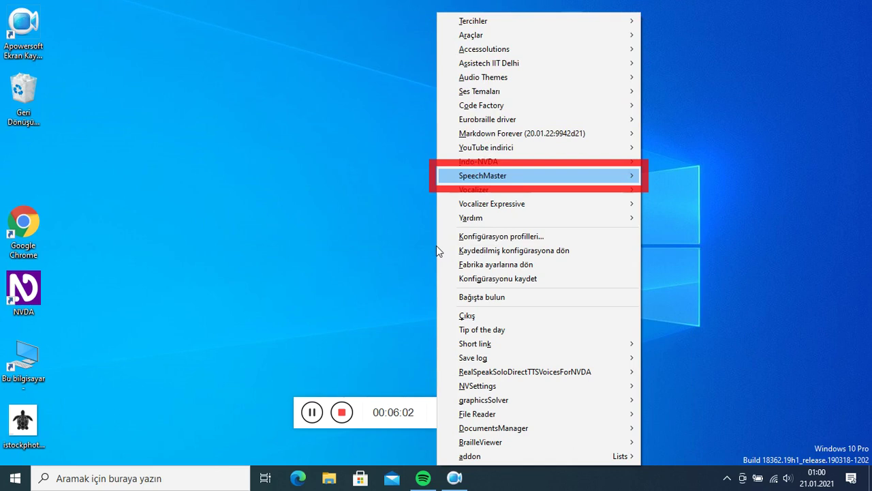
{"action": "key", "text": "Down"}
{"action": "key", "text": "Down"}
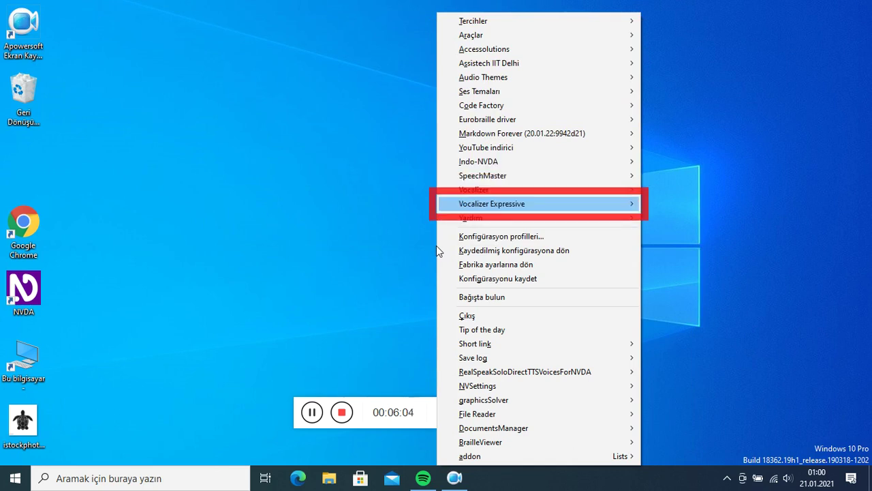
{"action": "key", "text": "Down"}
{"action": "key", "text": "Down"}
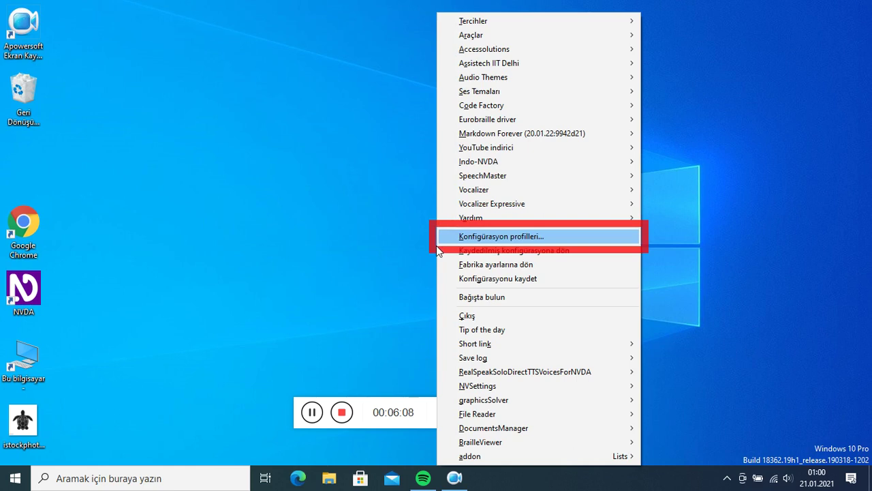
{"action": "key", "text": "Down"}
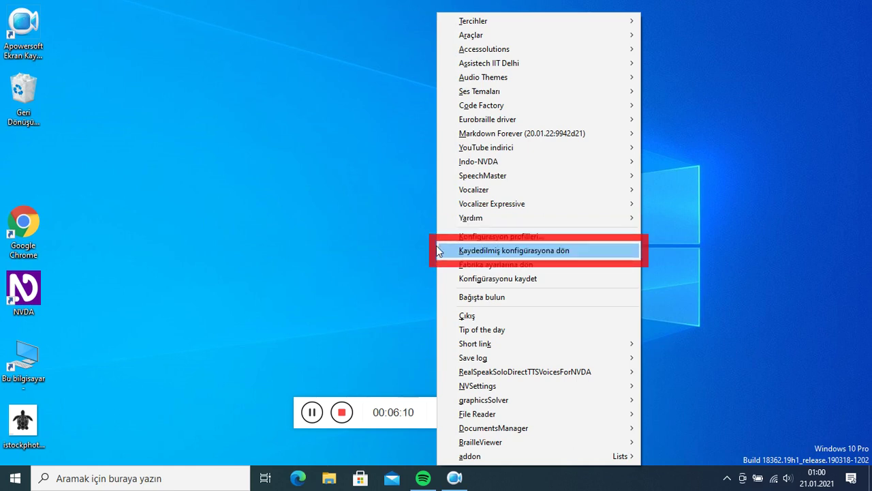
{"action": "key", "text": "Down"}
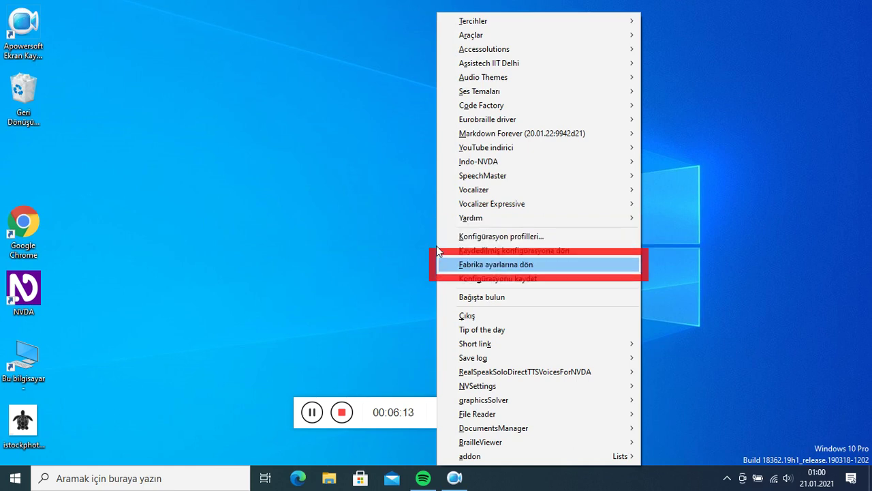
{"action": "key", "text": "Down"}
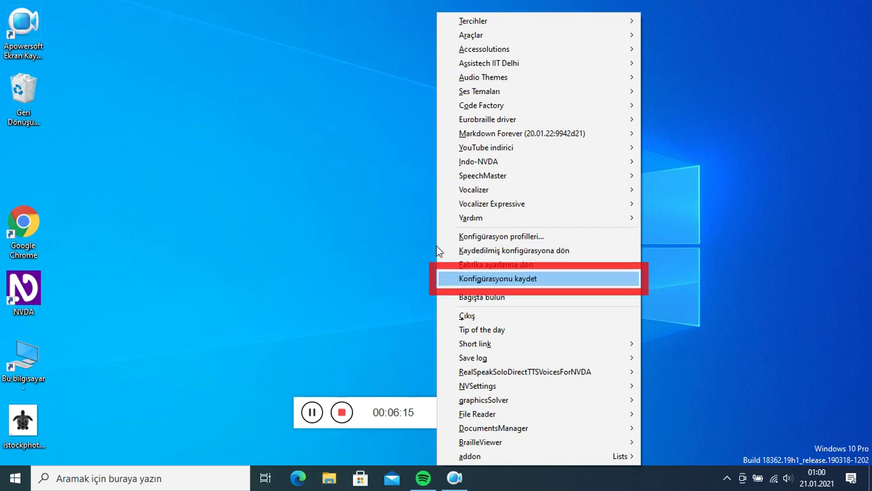
{"action": "key", "text": "Down"}
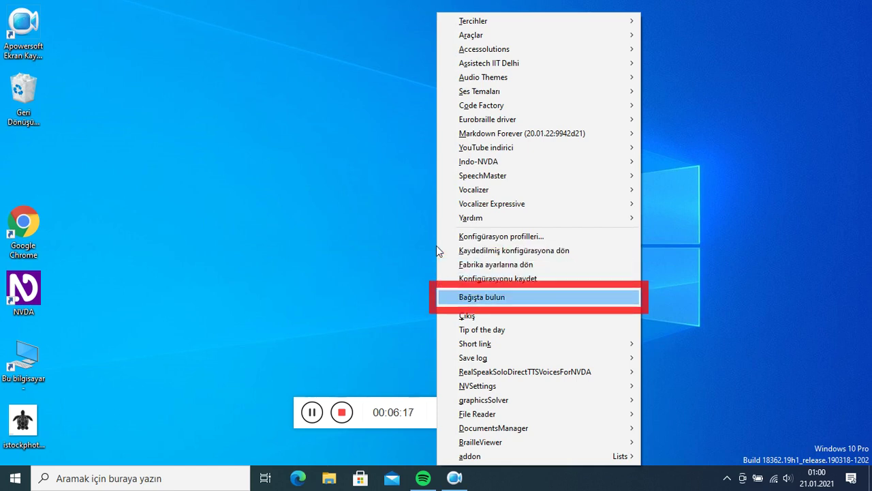
{"action": "key", "text": "Down"}
{"action": "key", "text": "Down"}
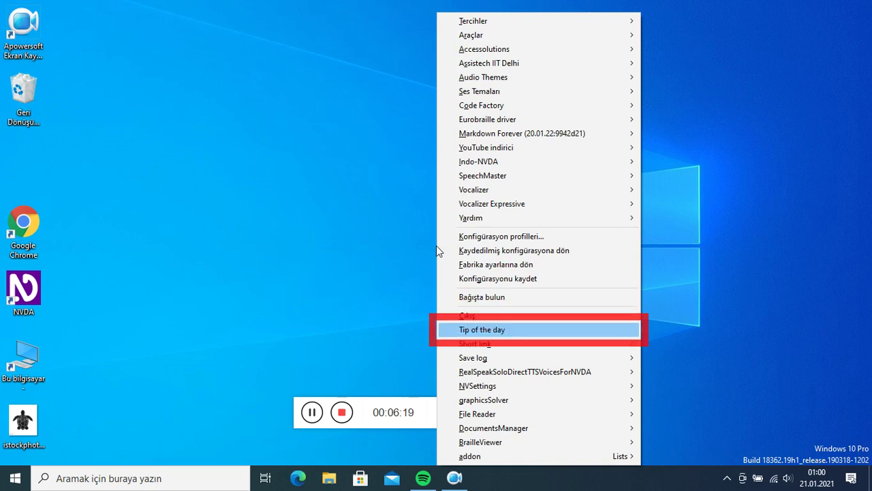
{"action": "key", "text": "Down"}
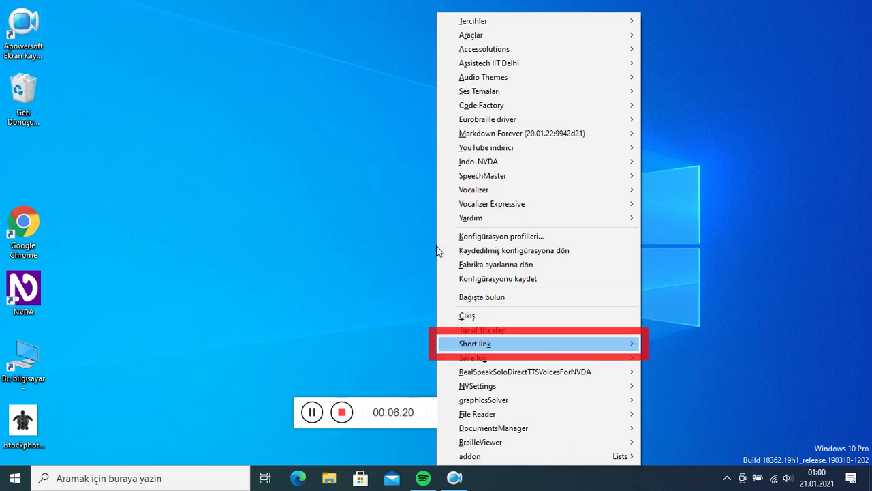
{"action": "key", "text": "Down"}
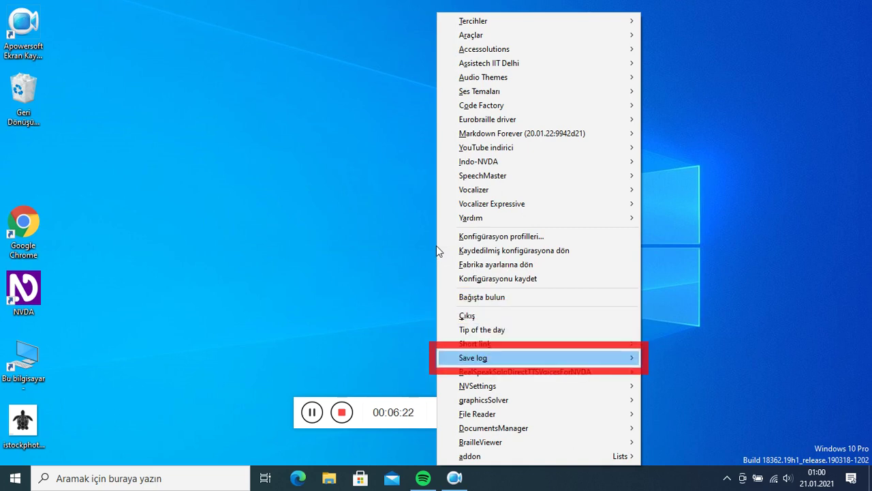
{"action": "key", "text": "Down"}
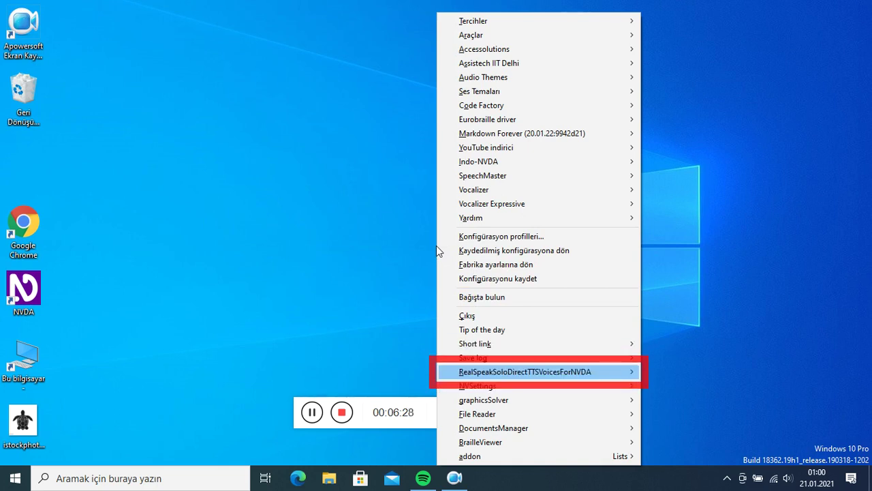
{"action": "key", "text": "Down"}
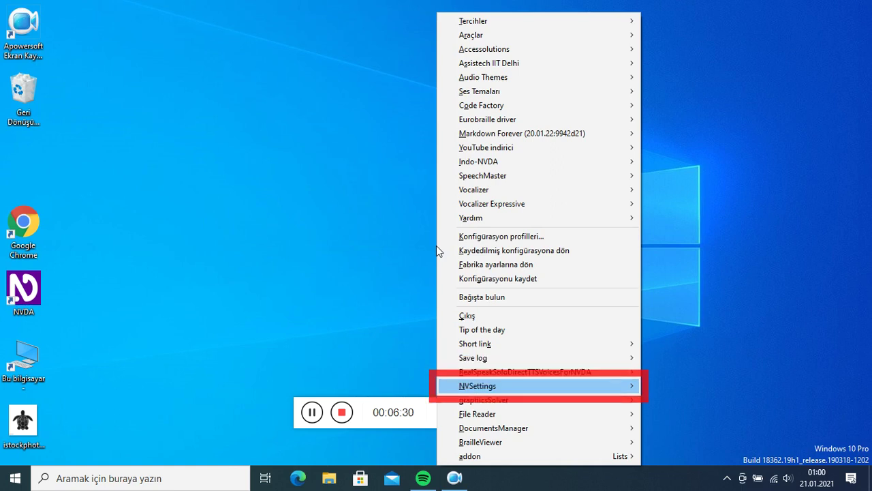
{"action": "key", "text": "Down"}
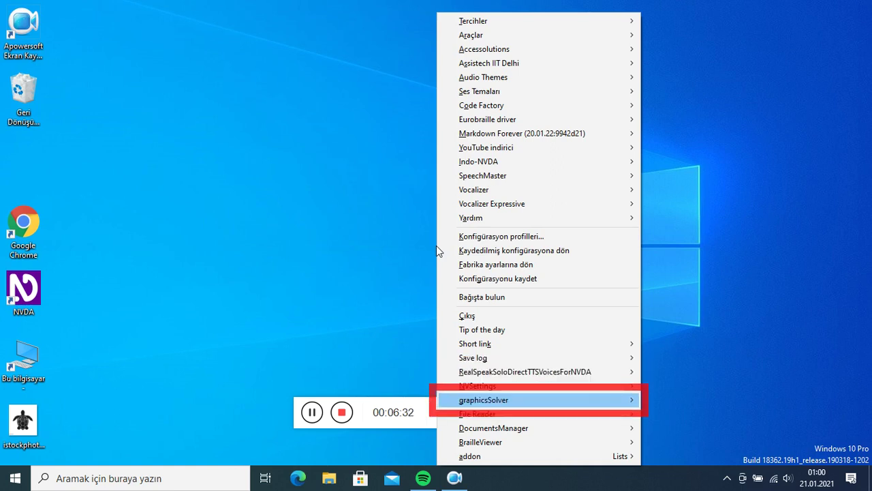
{"action": "key", "text": "Right"}
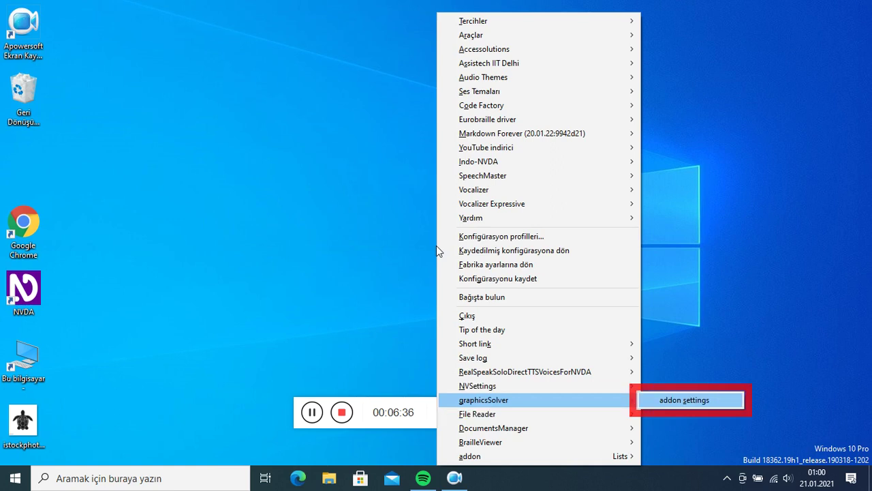
{"action": "key", "text": "Left"}
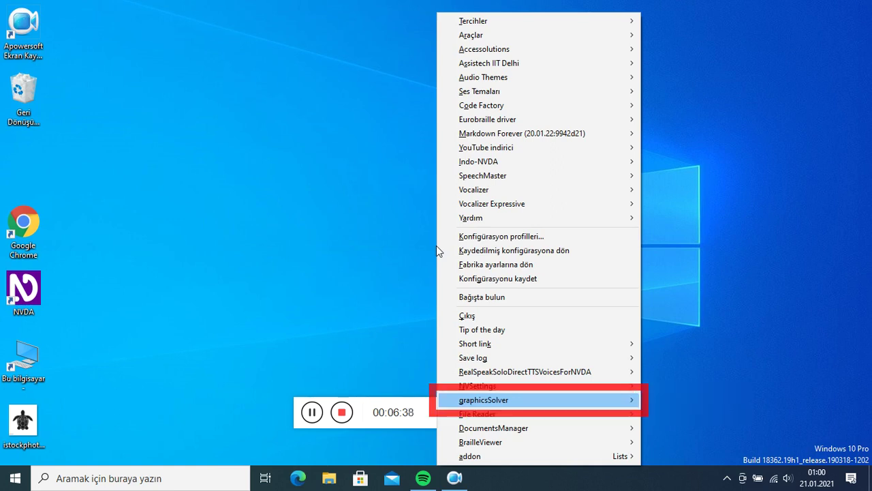
{"action": "key", "text": "Right"}
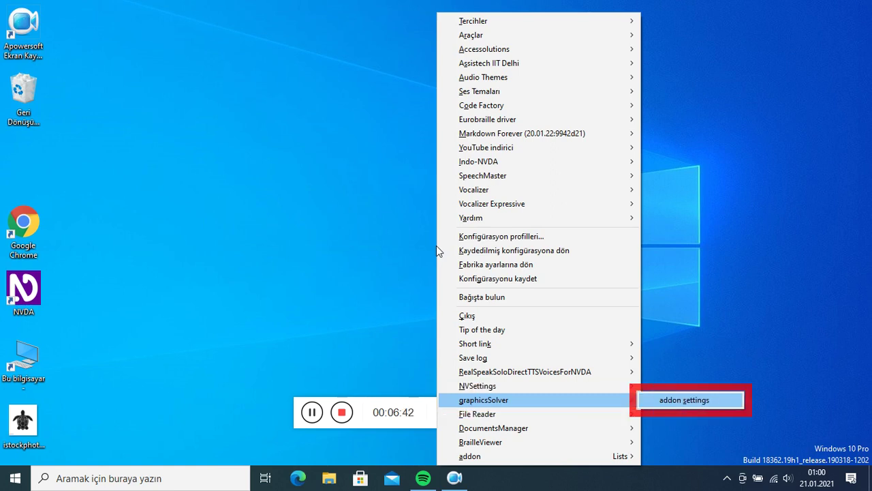
{"action": "key", "text": "Left"}
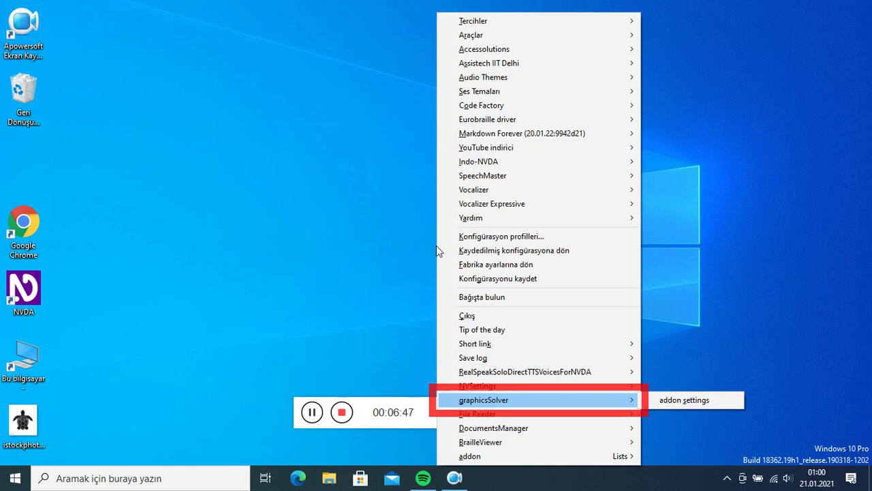
{"action": "key", "text": "Right"}
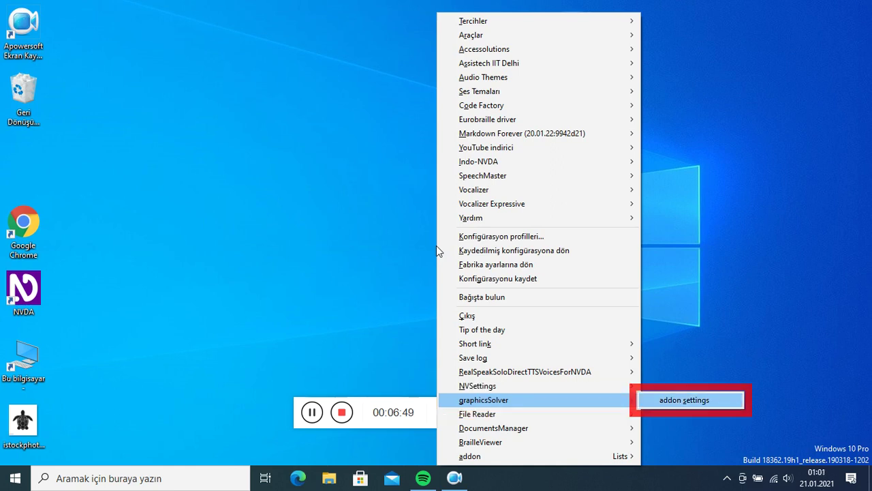
{"action": "key", "text": "Left"}
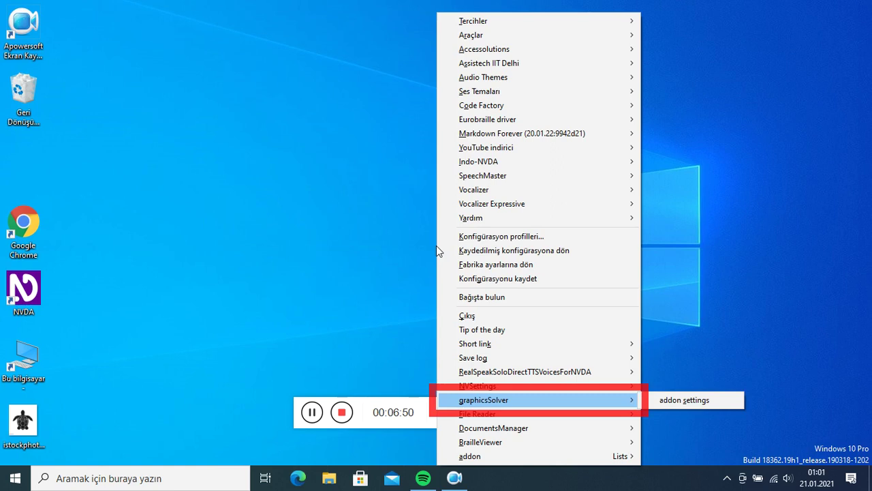
{"action": "key", "text": "Right"}
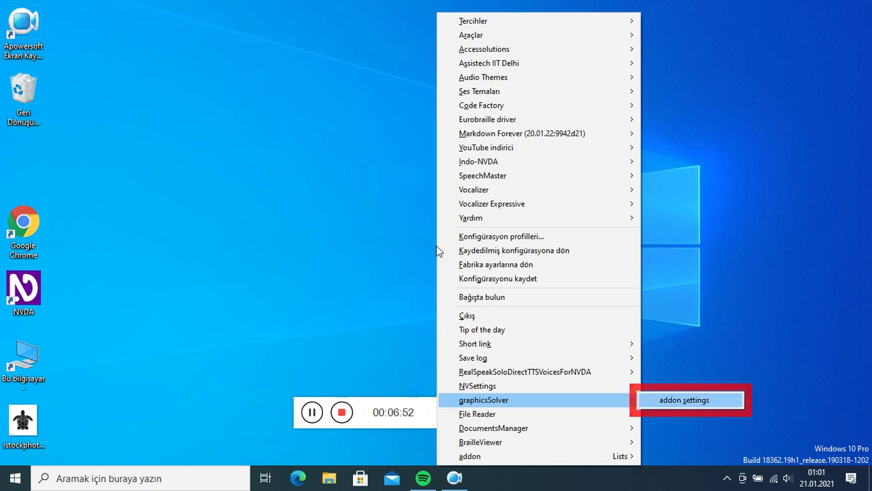
{"action": "key", "text": "Return"}
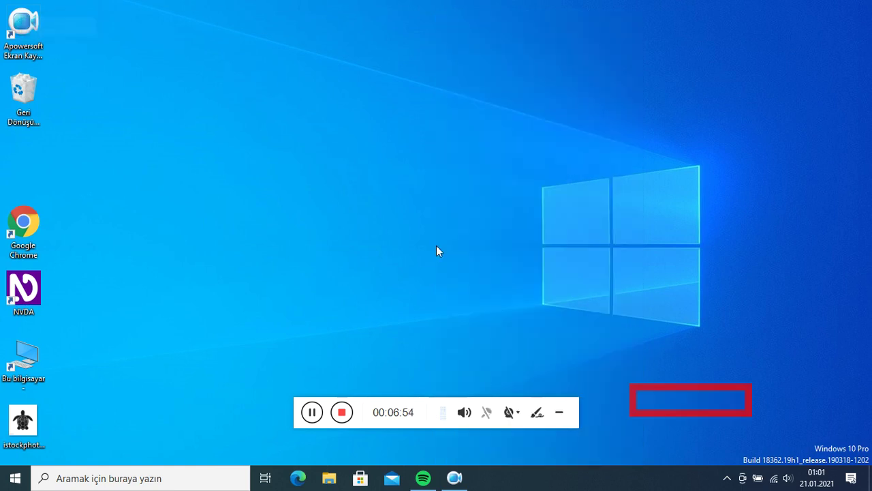